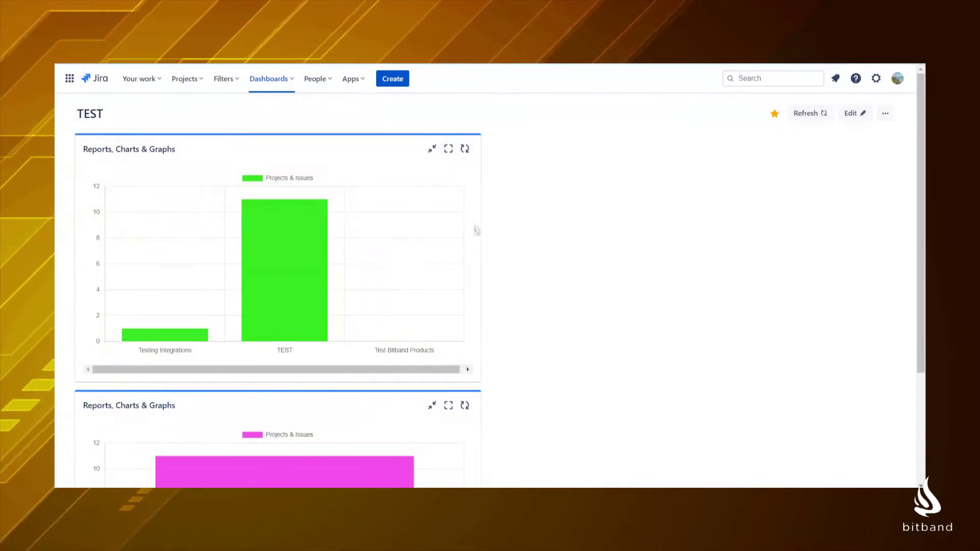
Install the Reports & Charts for Jira app by Bitband from the Marketplace
left_click(448, 149)
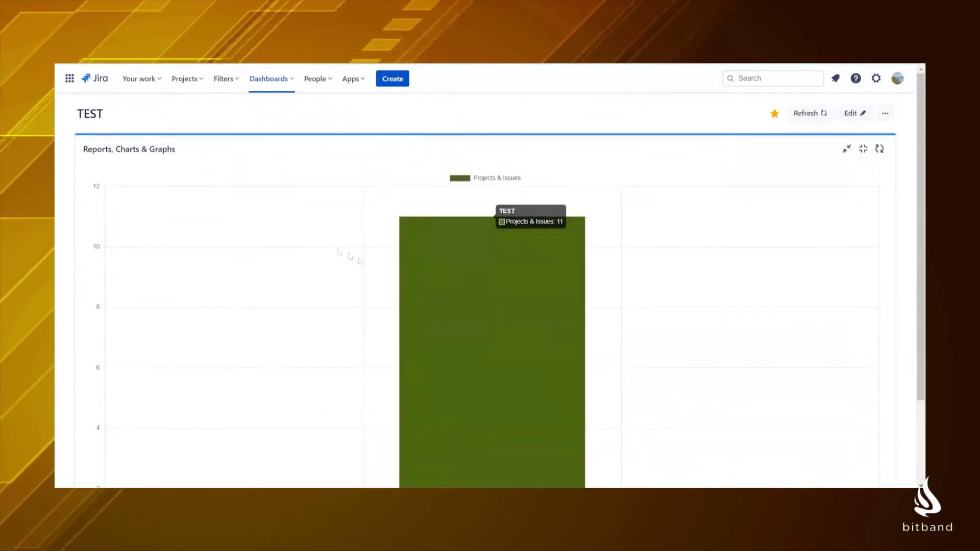
left_click(879, 149)
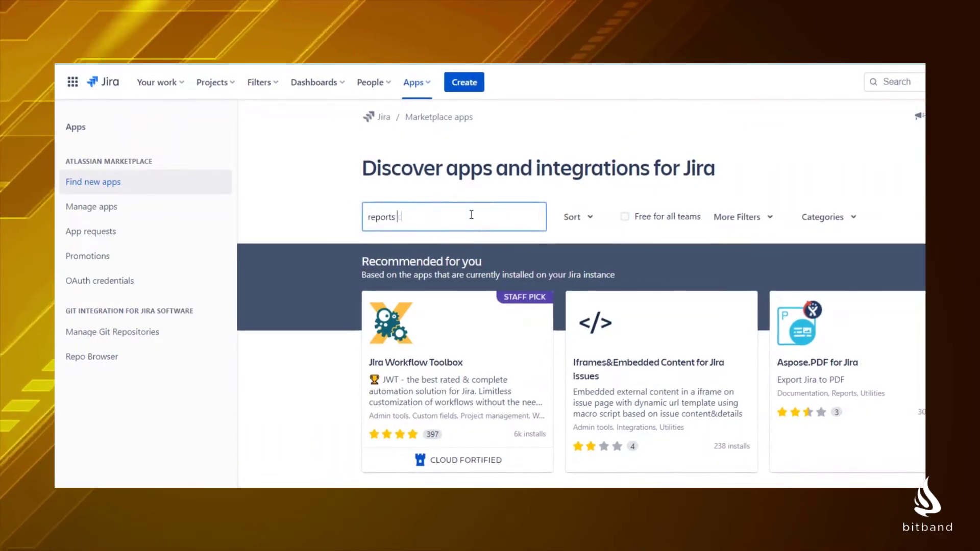
type("charts bitband")
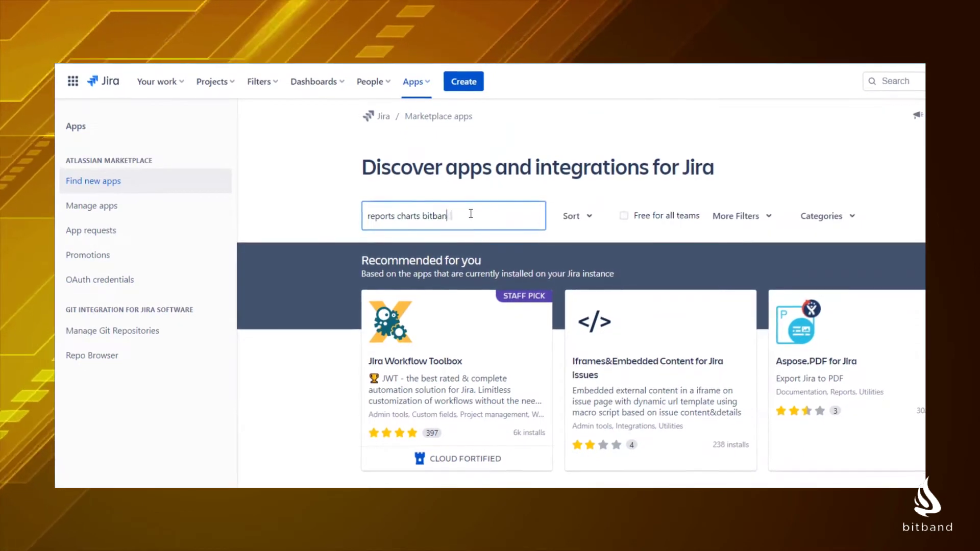
left_click(482, 294)
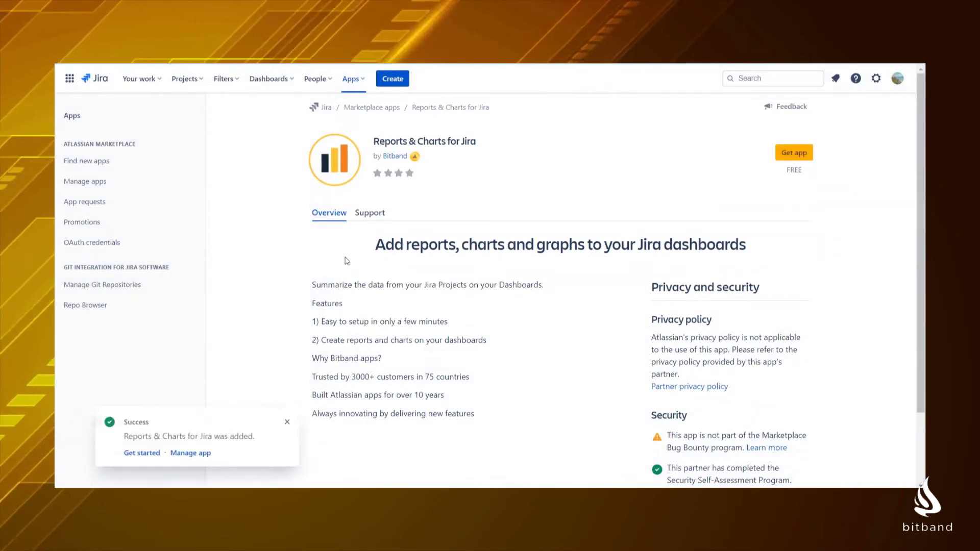
left_click(141, 453)
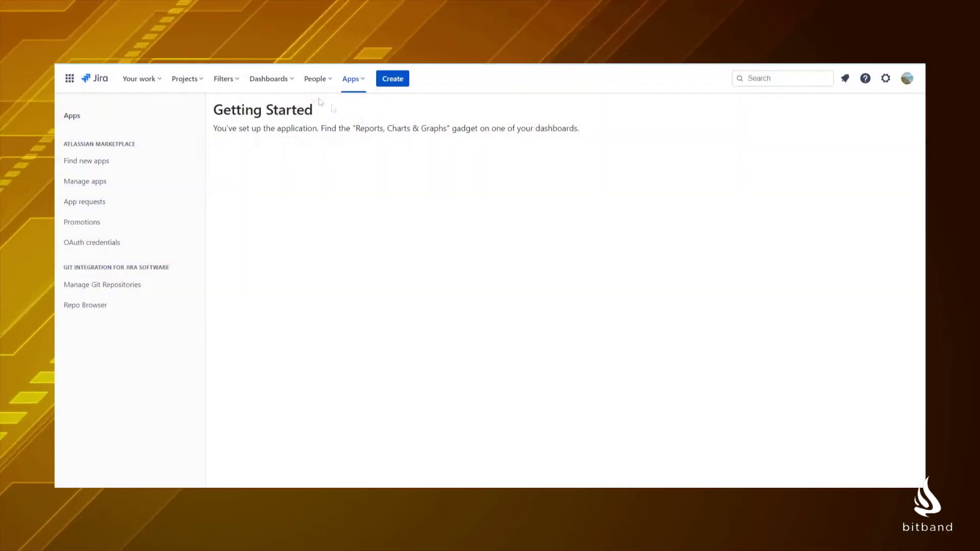
Create and save a new dashboard named TEST
left_click(269, 78)
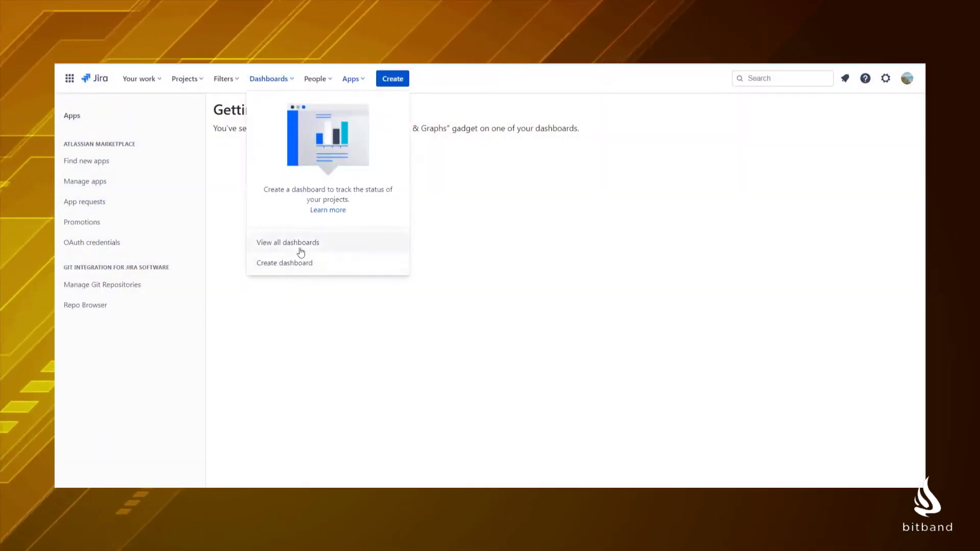
left_click(284, 263)
type("TEST")
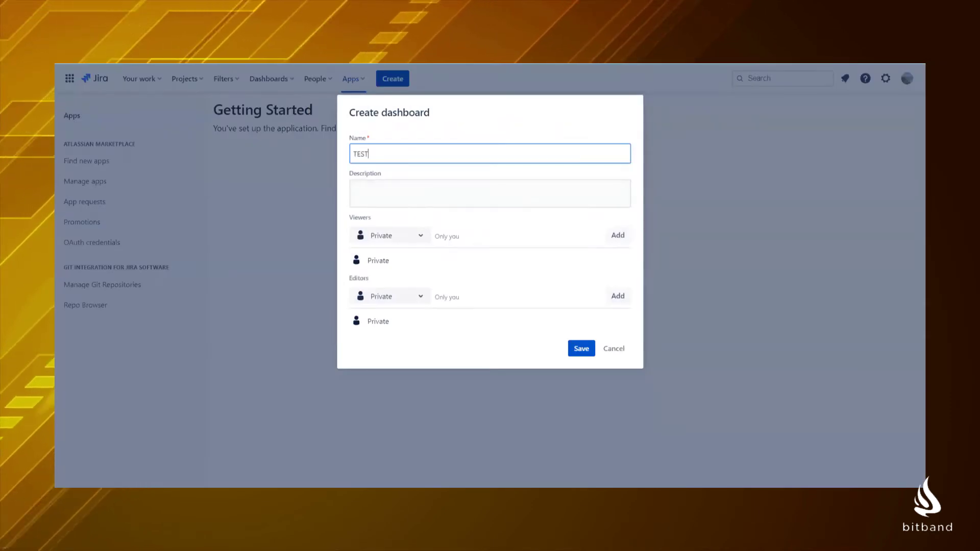
left_click(490, 193)
type("Testing")
left_click(581, 348)
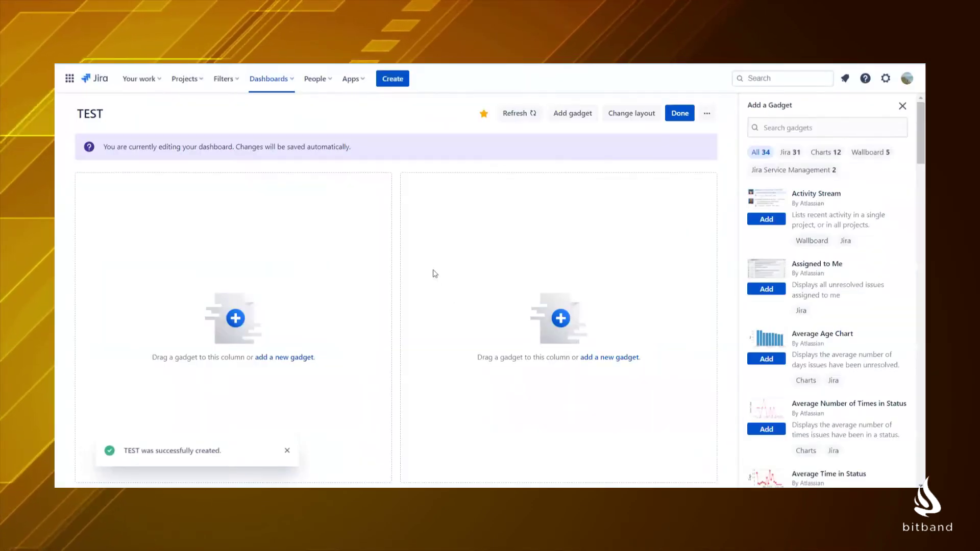
Find the Reports, Charts & Graphs gadget by searching 'repor' and add it to TEST
left_click(785, 128)
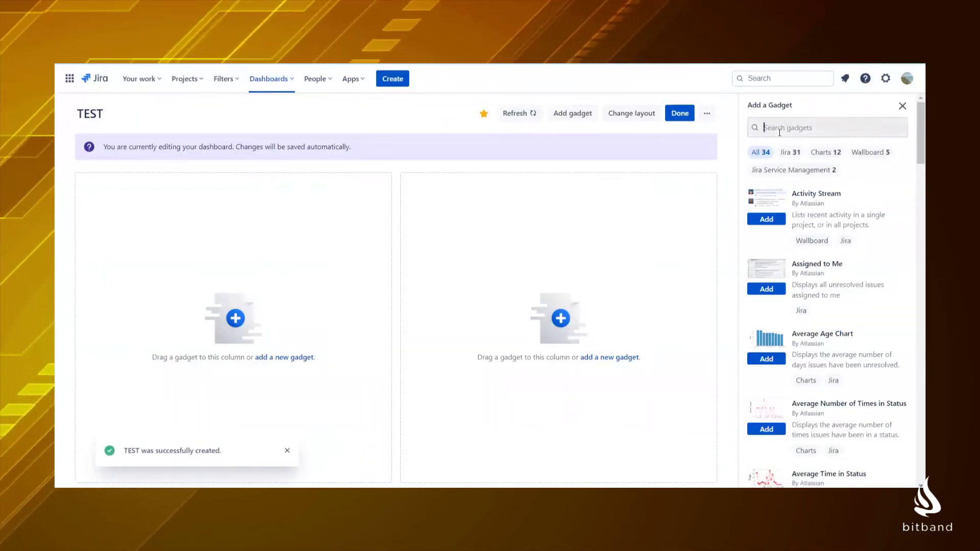
type("repor")
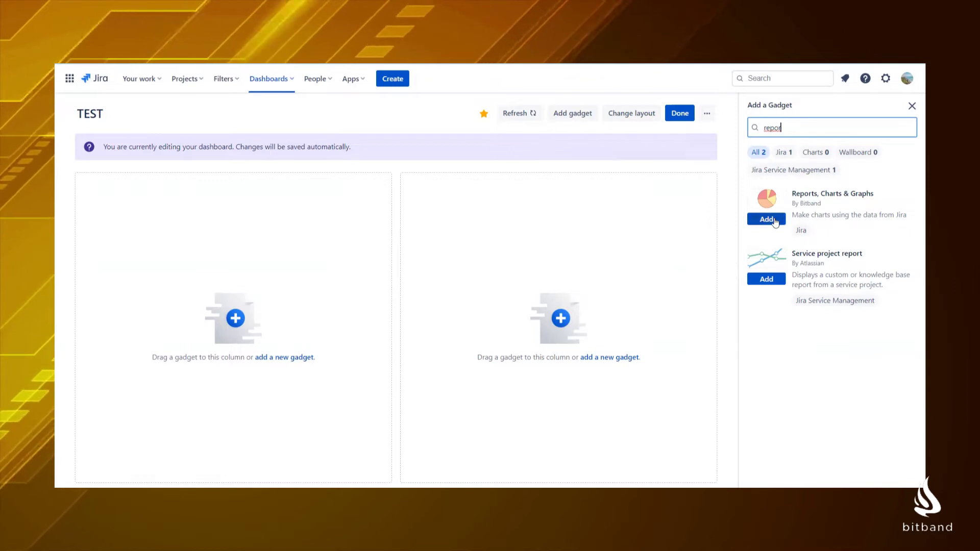
left_click(766, 219)
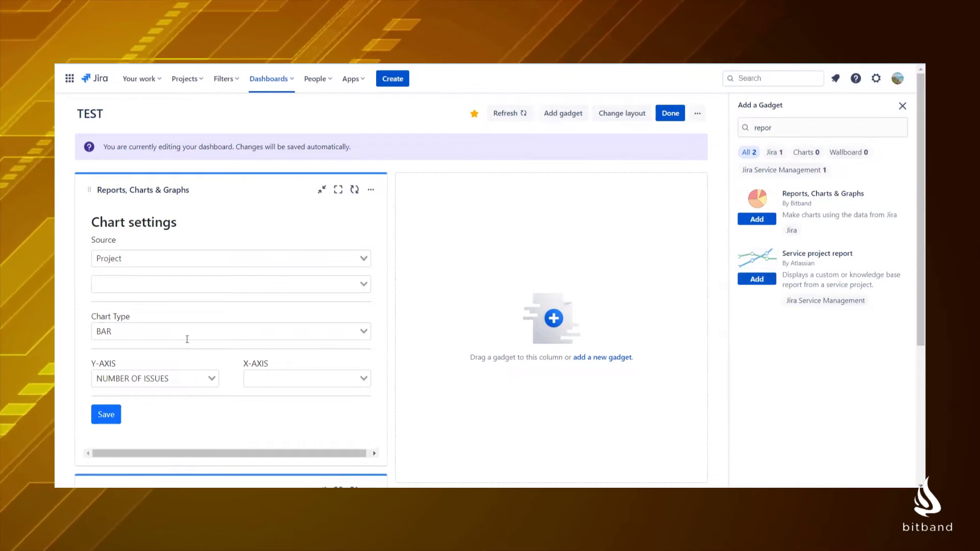
Save the gadget as a BAR chart with Y-axis Number of Issues and X-axis Progress
left_click(188, 331)
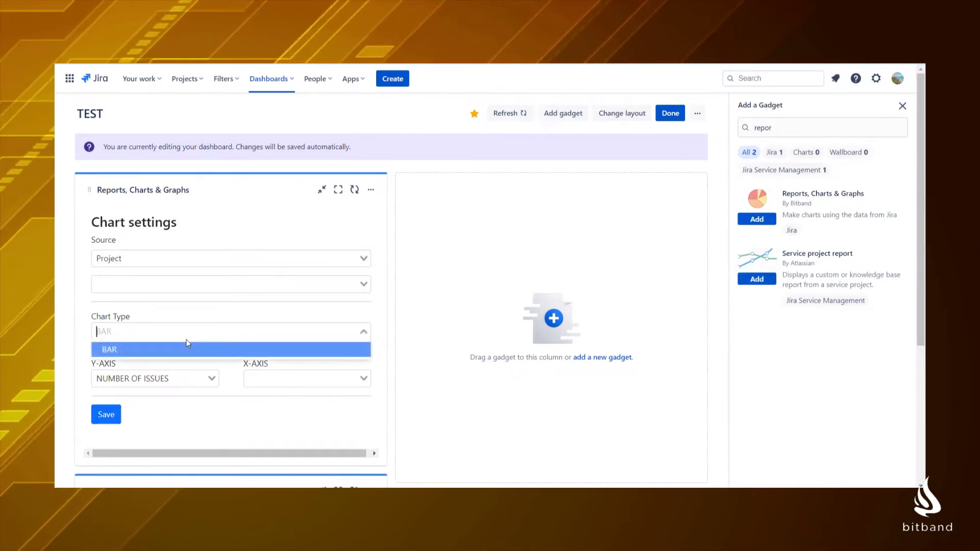
left_click(173, 380)
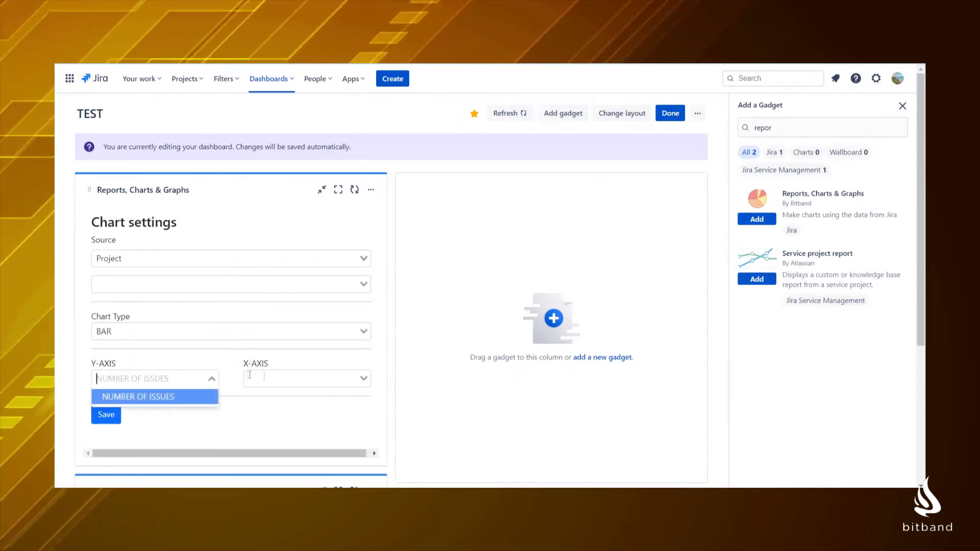
left_click(277, 380)
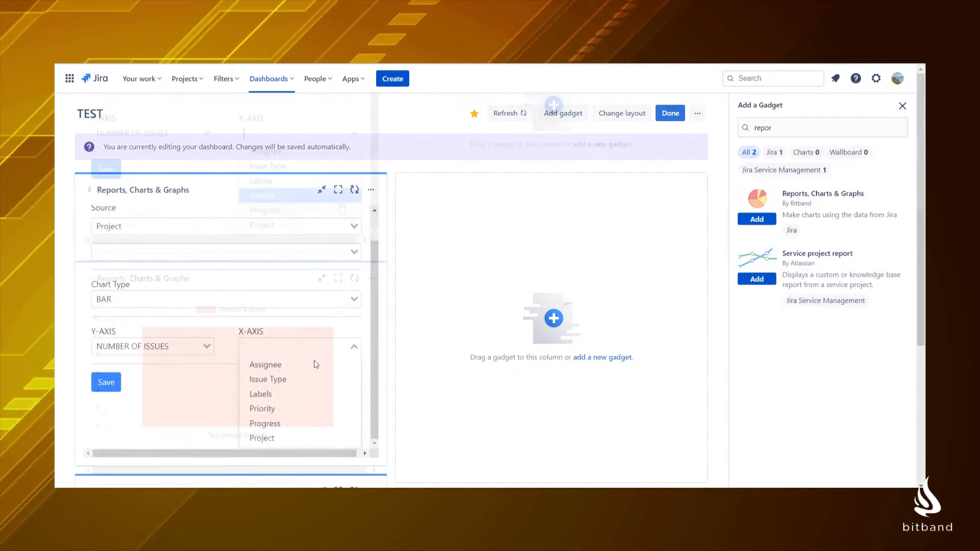
left_click(329, 215)
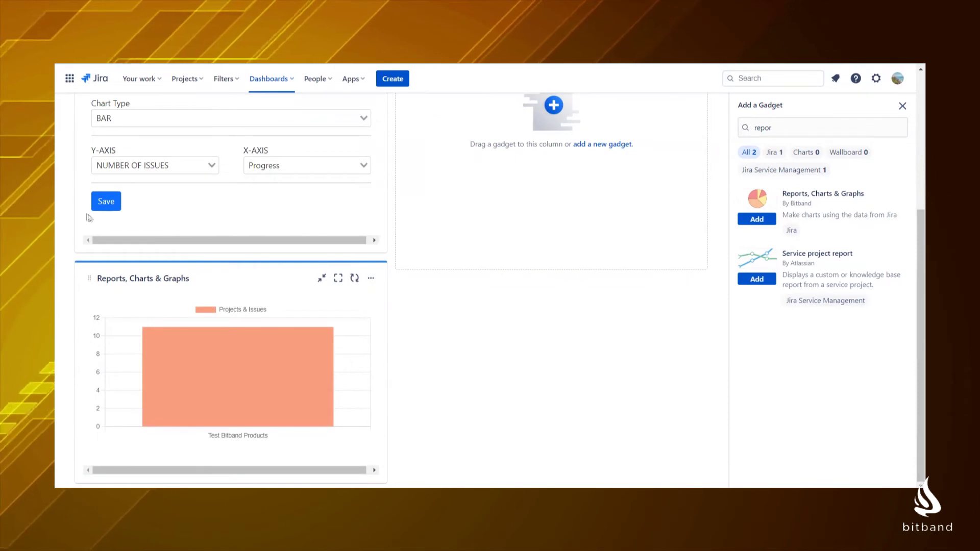
left_click(105, 201)
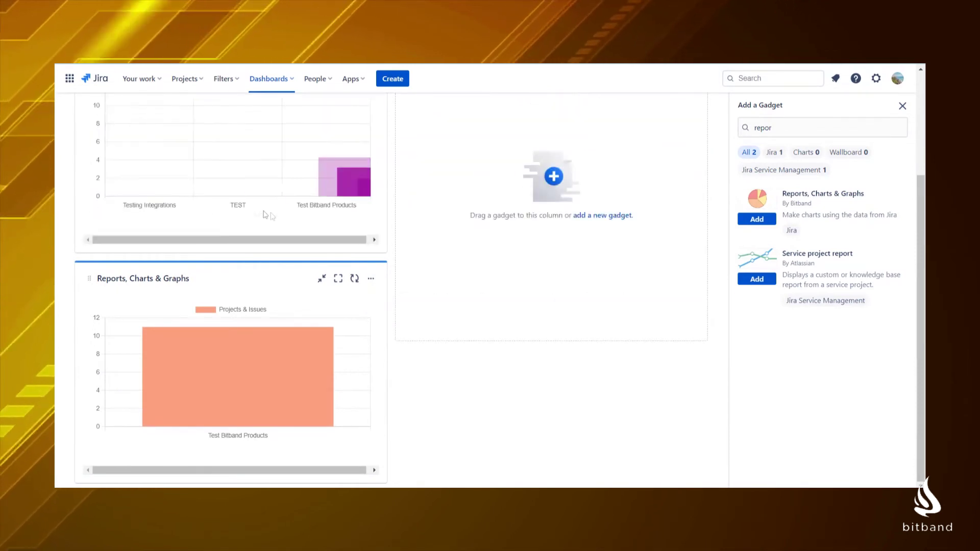
scroll(291, 222, "up", 3)
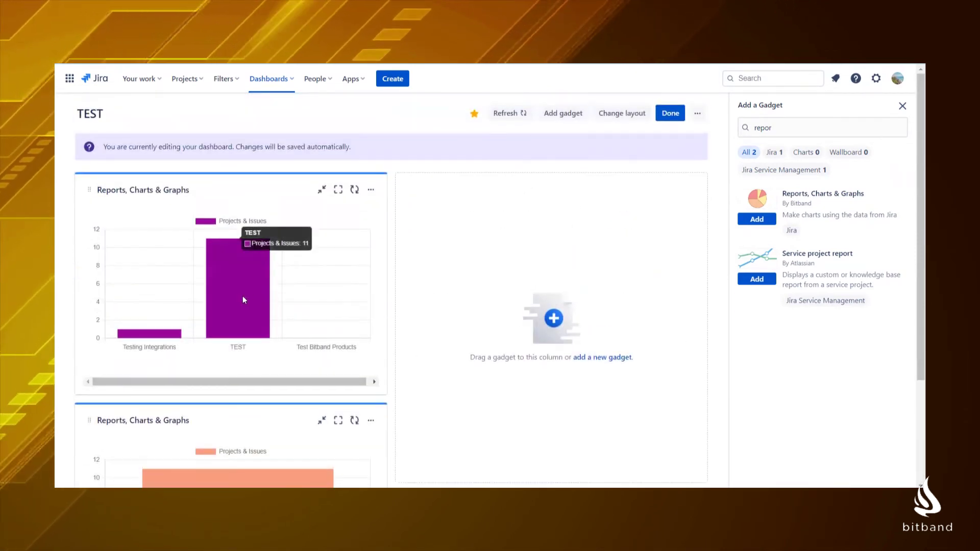